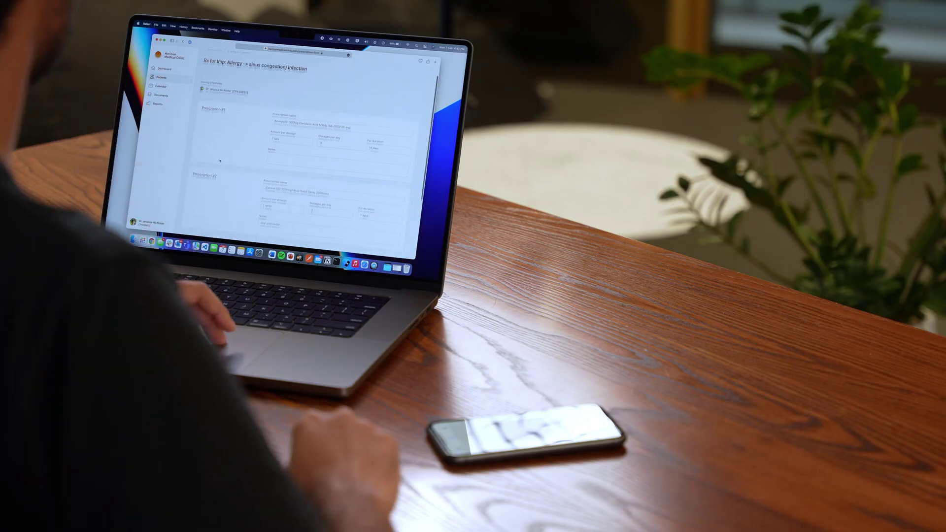
scroll(326, 319, down, 1)
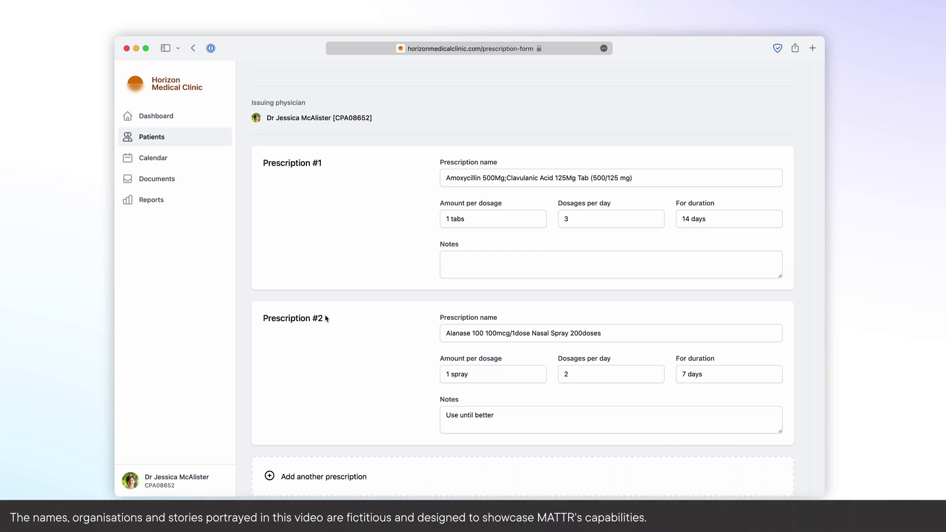
scroll(326, 319, down, 3)
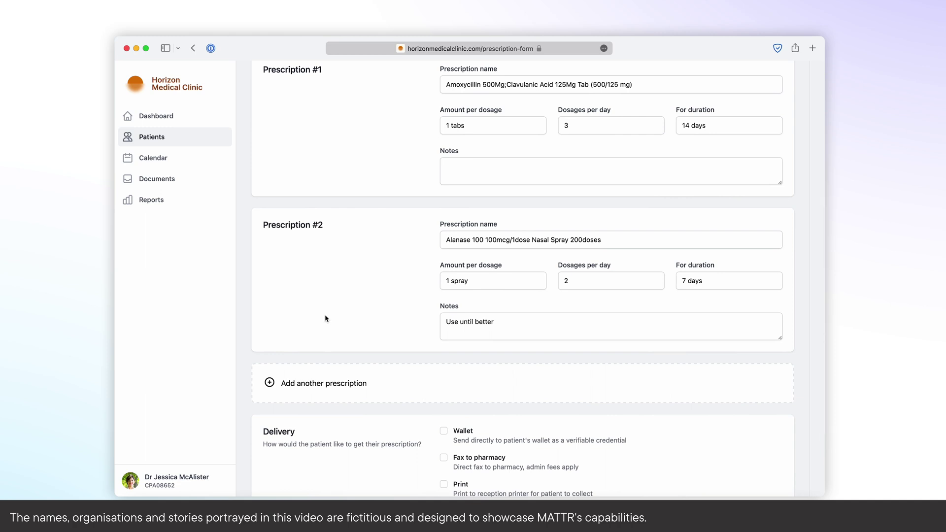
scroll(327, 318, down, 2)
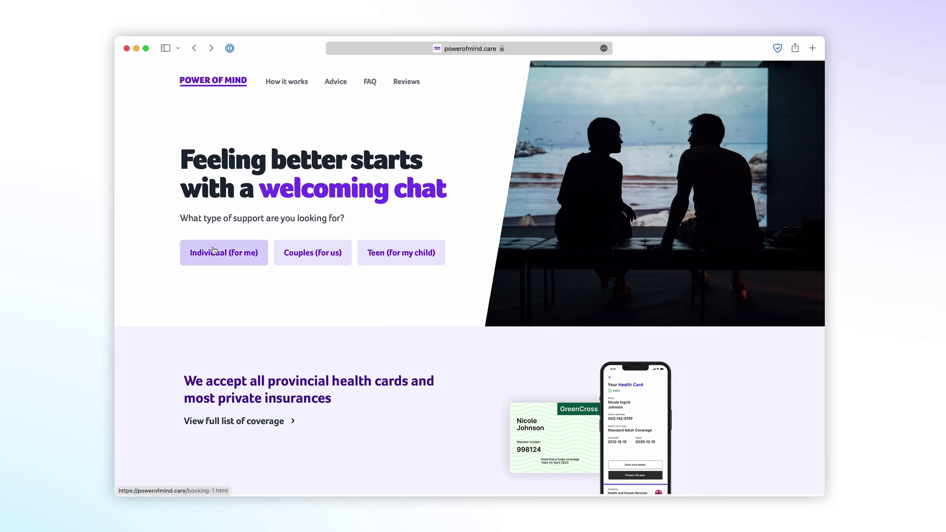
- Choose individual support (for me) in the Power of Mind booking form
click(214, 252)
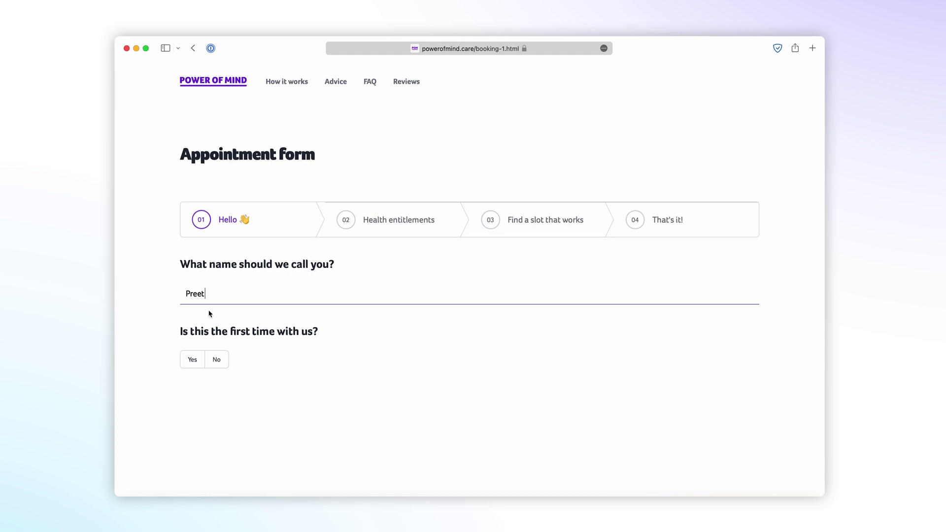
- Confirm this is the first visit to advance to Health entitlements
click(194, 359)
scroll(387, 346, down, 3)
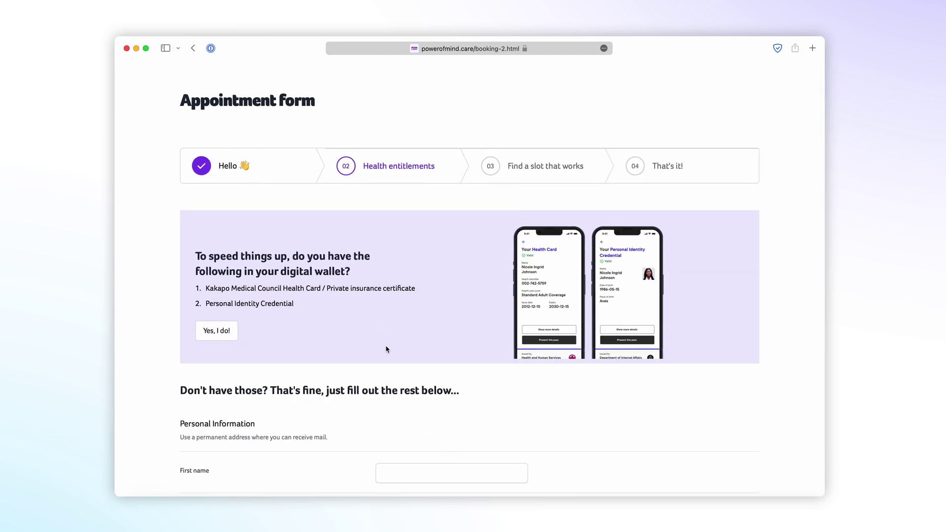
scroll(387, 346, down, 5)
scroll(387, 349, down, 2)
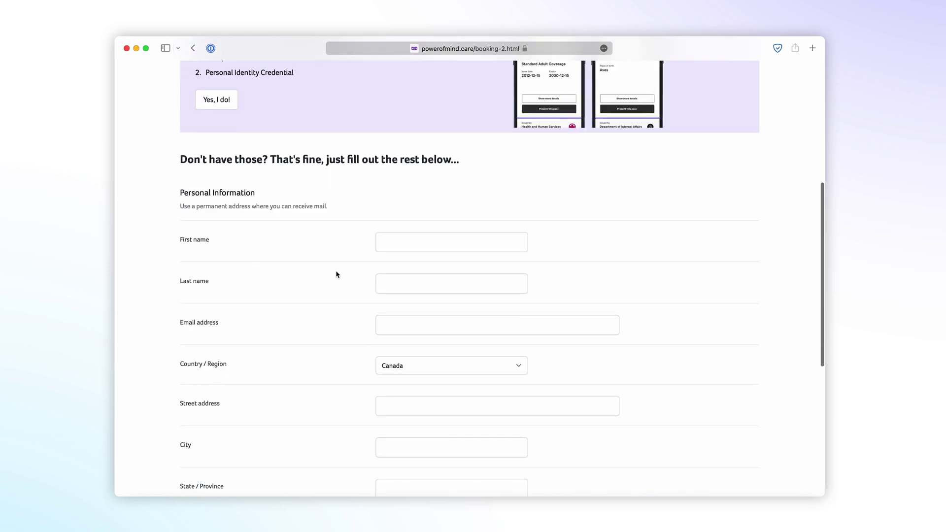
scroll(336, 274, down, 3)
scroll(337, 274, up, 4)
scroll(336, 274, up, 2)
scroll(337, 274, up, 4)
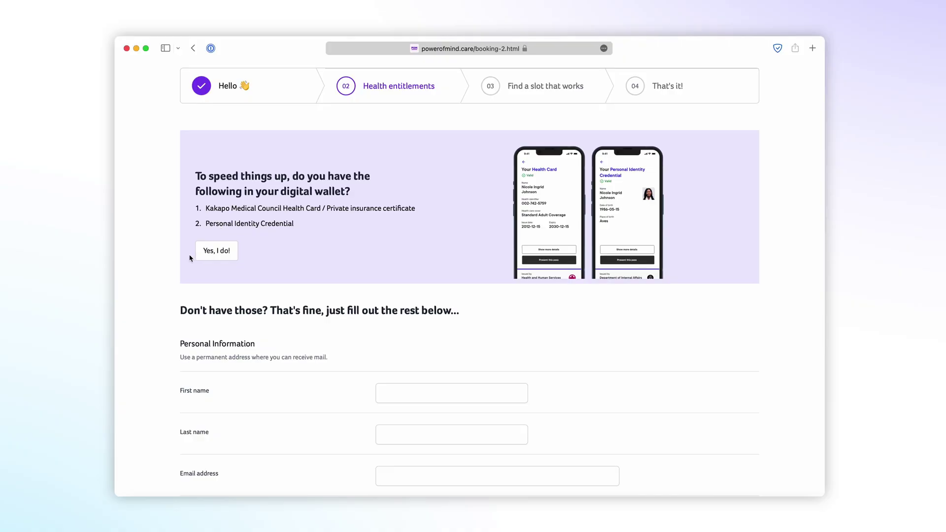
- Agree to share the health card and identity credentials from the digital wallet
click(209, 251)
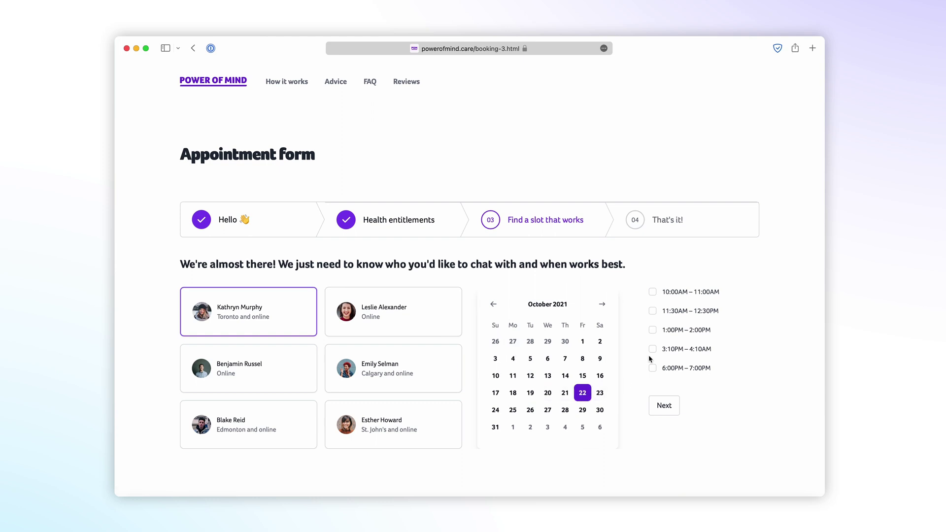
- Submit the chosen counsellor and 3:10PM slot to reach the booking confirmation
click(662, 408)
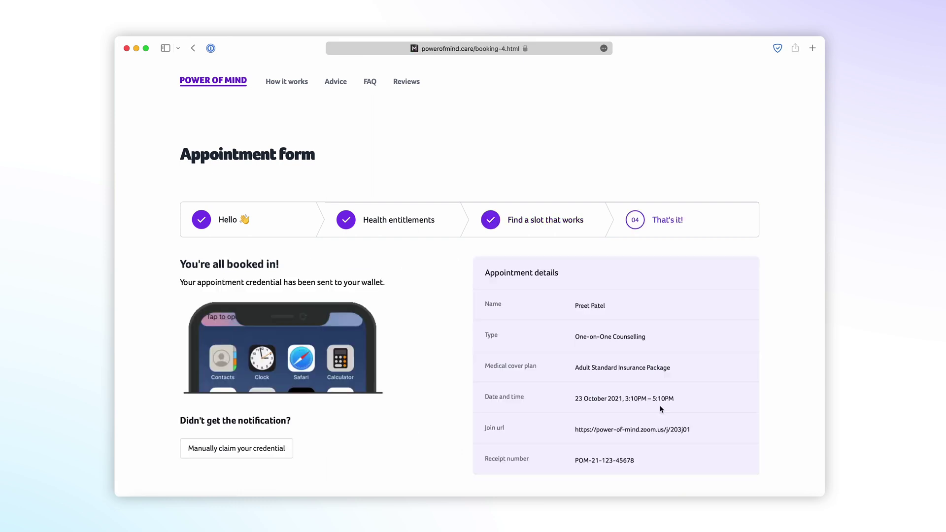